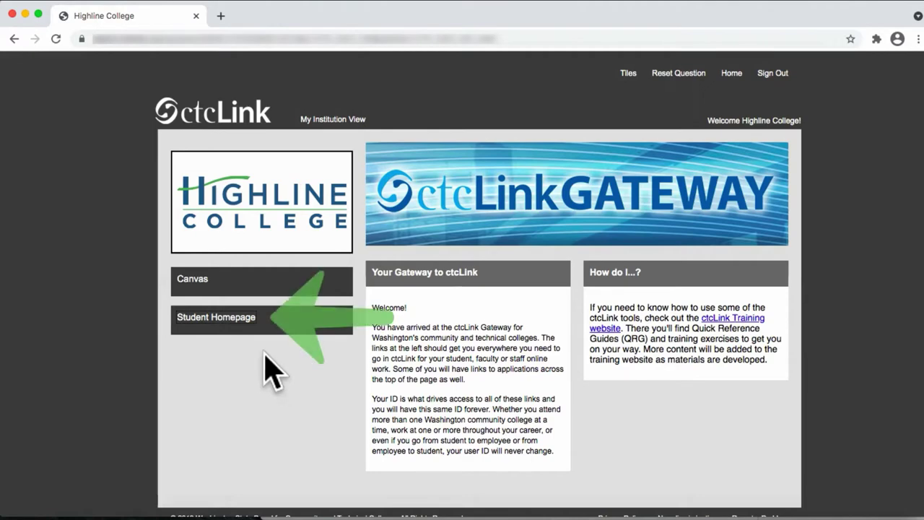
- Open Class Search and Enroll from the student homepage's class management area and select the Spring 2021 term at Highline College
{"action": "left_click", "coordinate": [236, 334]}
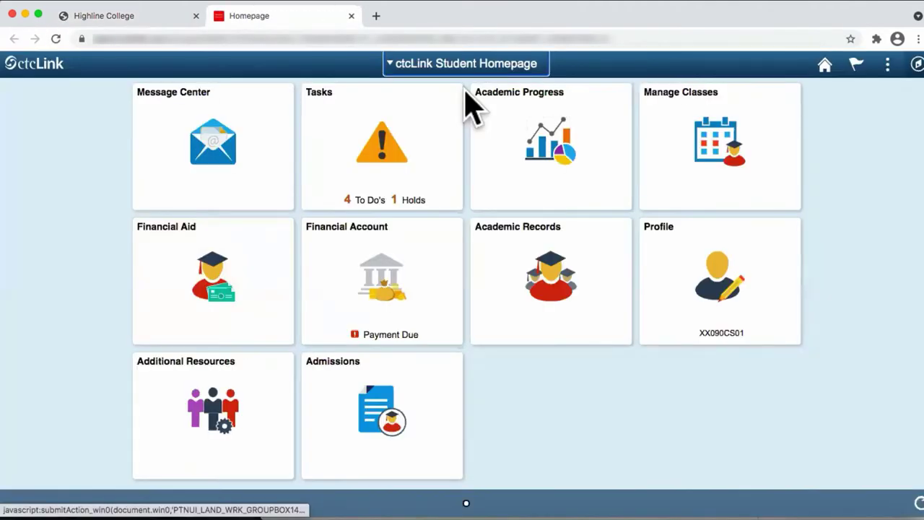
{"action": "left_click", "coordinate": [702, 162]}
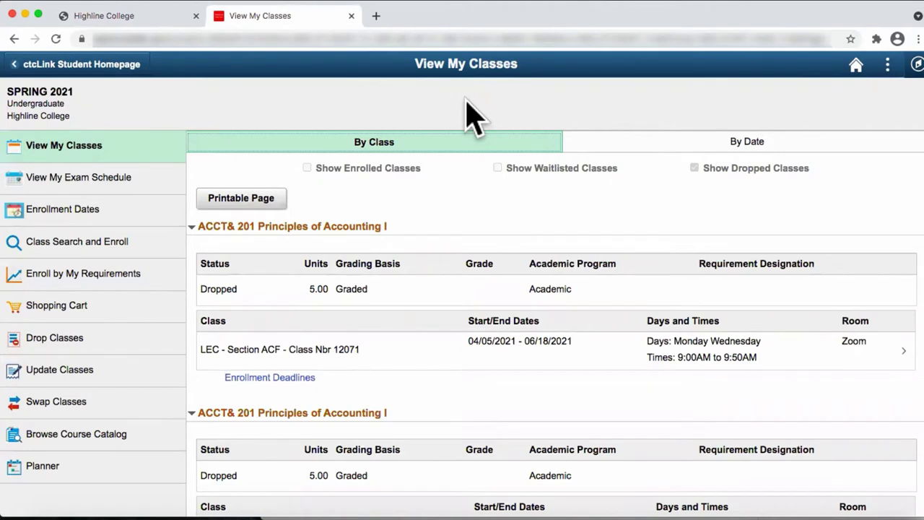
{"action": "left_click", "coordinate": [130, 248]}
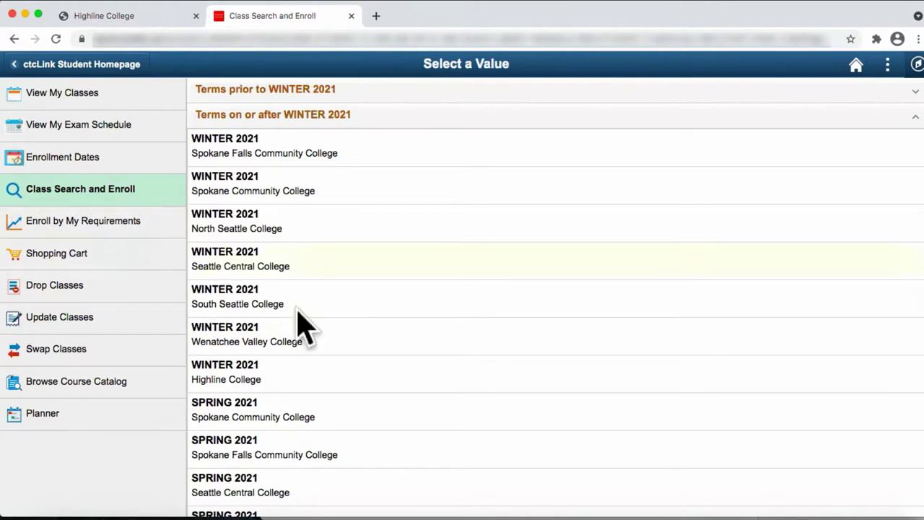
{"action": "scroll", "coordinate": [341, 439], "scroll_direction": "down", "scroll_amount": 2}
{"action": "scroll", "coordinate": [346, 442], "scroll_direction": "down", "scroll_amount": 5}
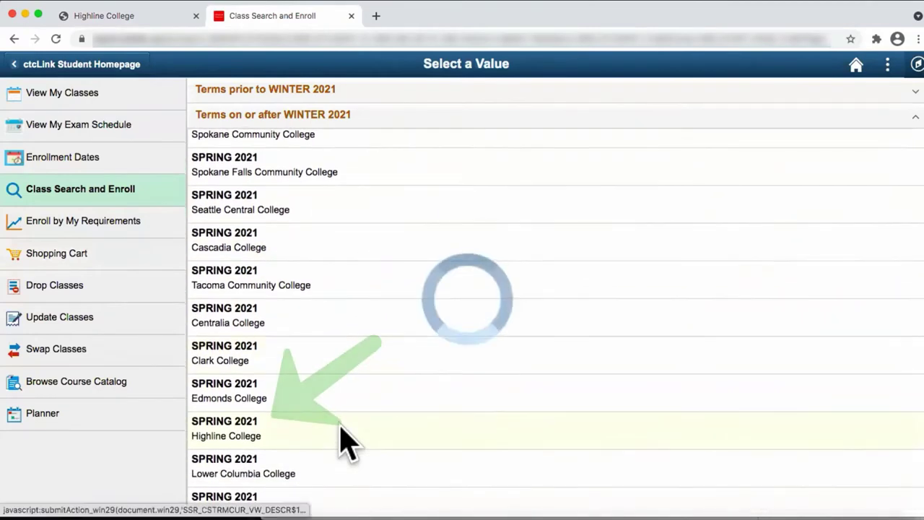
{"action": "left_click", "coordinate": [244, 442]}
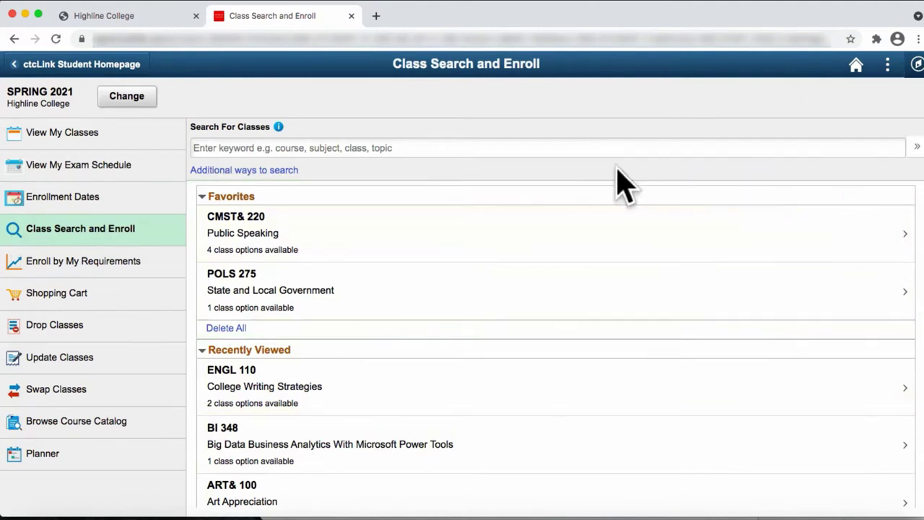
- Enter English as the class search keyword, and run an additional search for the subject ENGL-English
{"action": "left_click", "coordinate": [476, 148]}
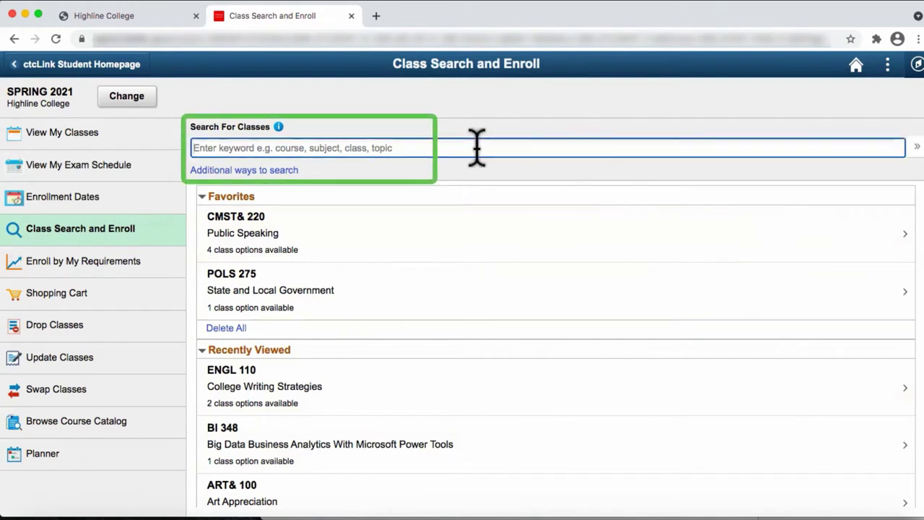
{"action": "type", "text": "English"}
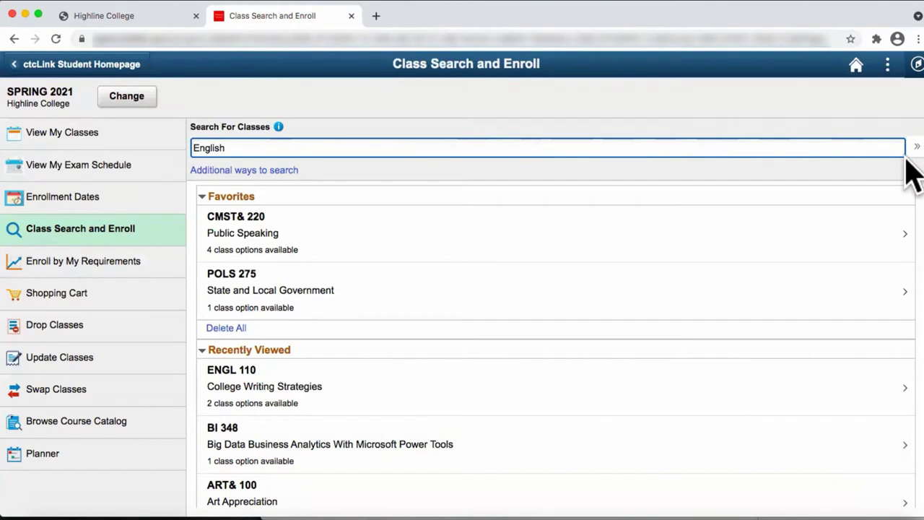
{"action": "left_click", "coordinate": [252, 173]}
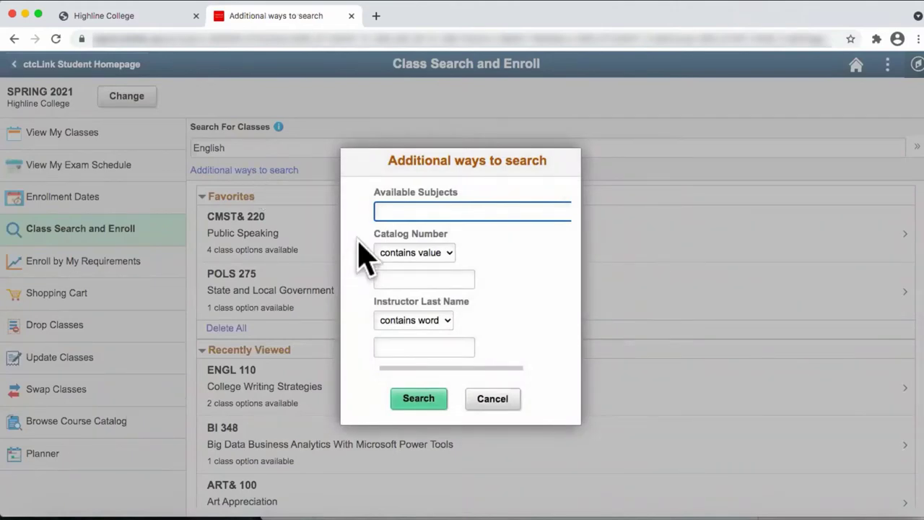
{"action": "left_click", "coordinate": [395, 210]}
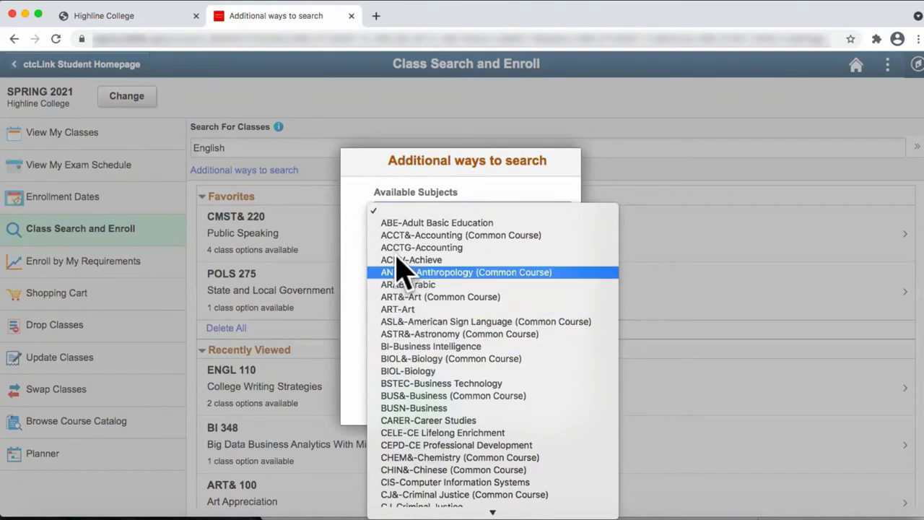
{"action": "left_click", "coordinate": [385, 210]}
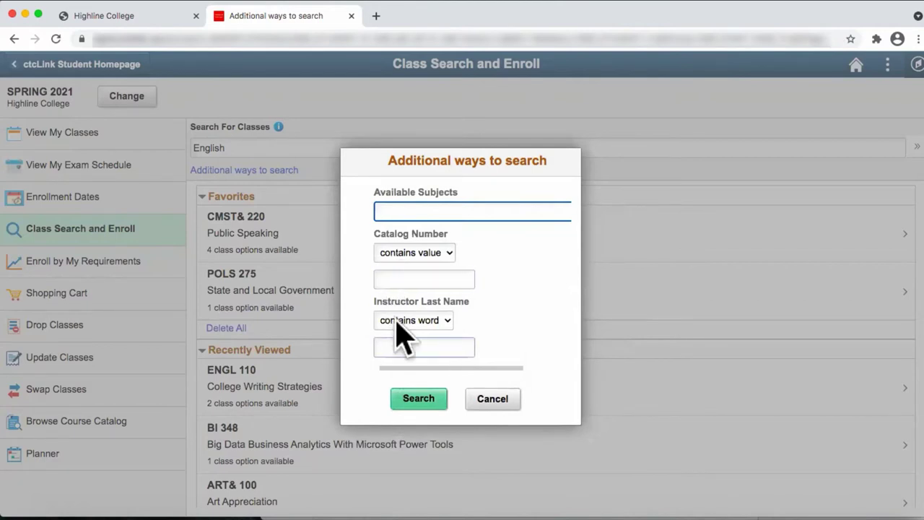
{"action": "left_click", "coordinate": [397, 211]}
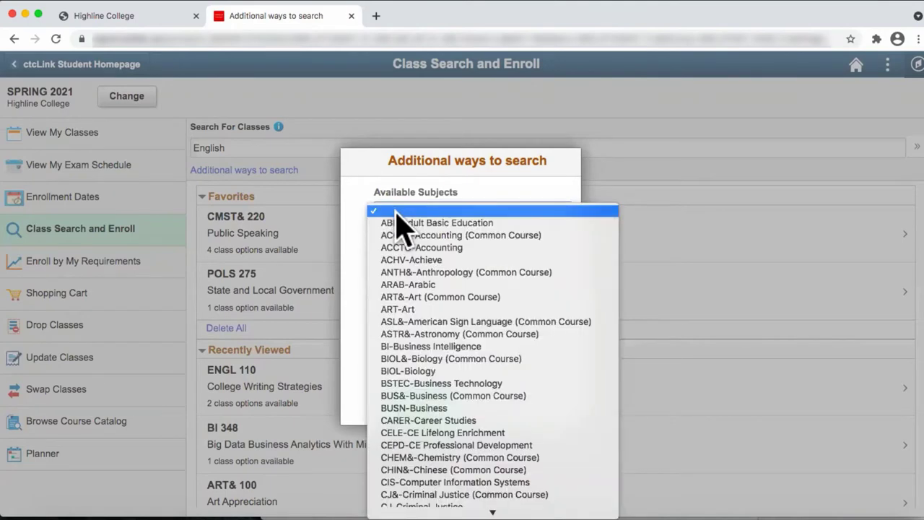
{"action": "scroll", "coordinate": [423, 361], "scroll_direction": "down", "scroll_amount": 5}
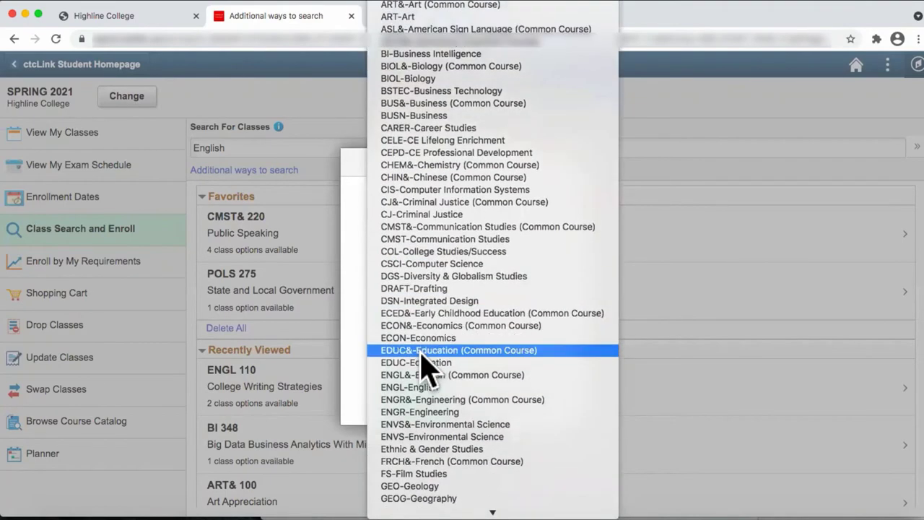
{"action": "left_click", "coordinate": [466, 390]}
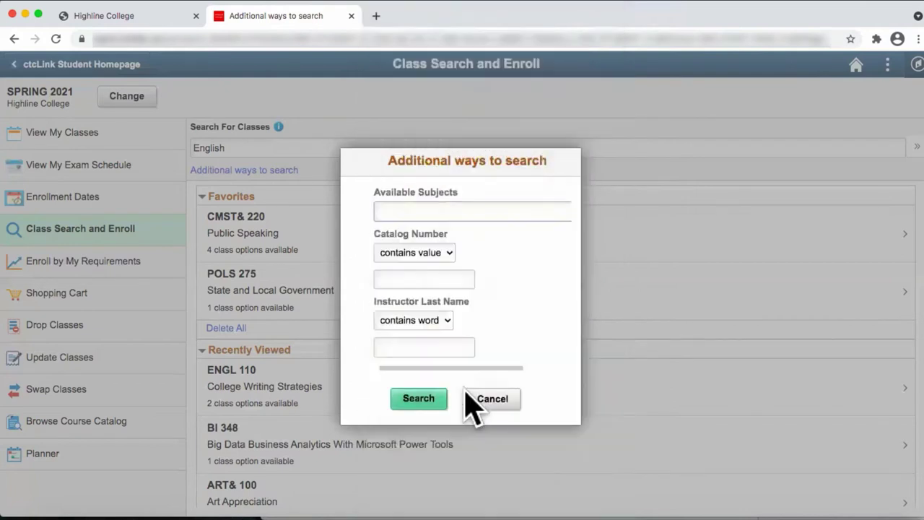
{"action": "left_click", "coordinate": [426, 406]}
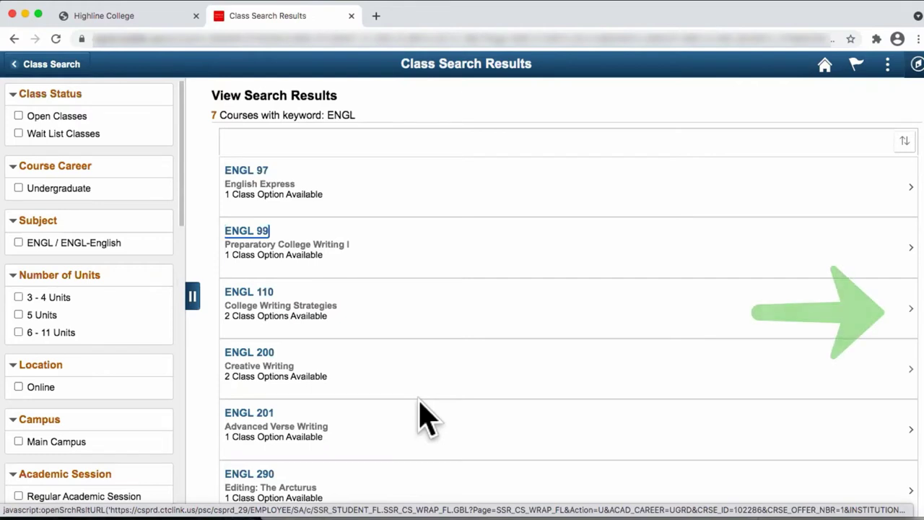
- Select section ENP1 of ENGL 110 College Writing Strategies and review its class information, including the enrollment requirements
{"action": "left_click", "coordinate": [908, 318]}
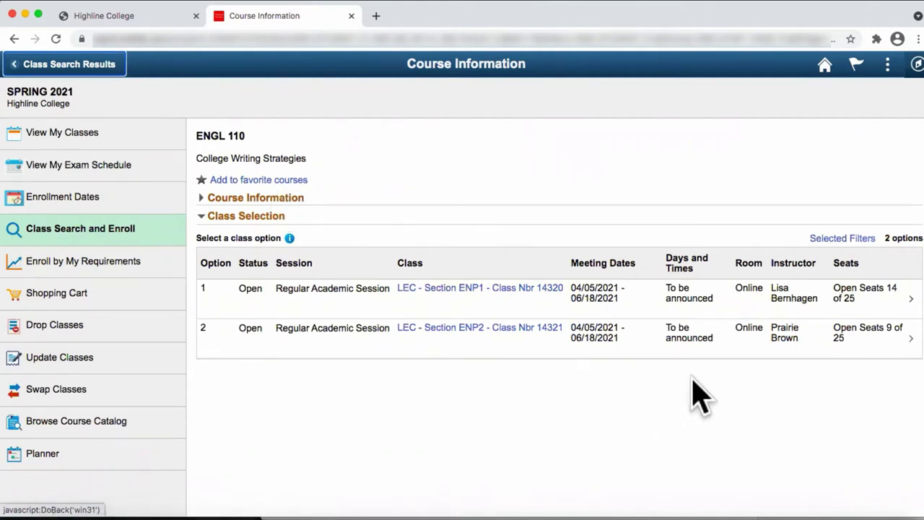
{"action": "left_click", "coordinate": [906, 299]}
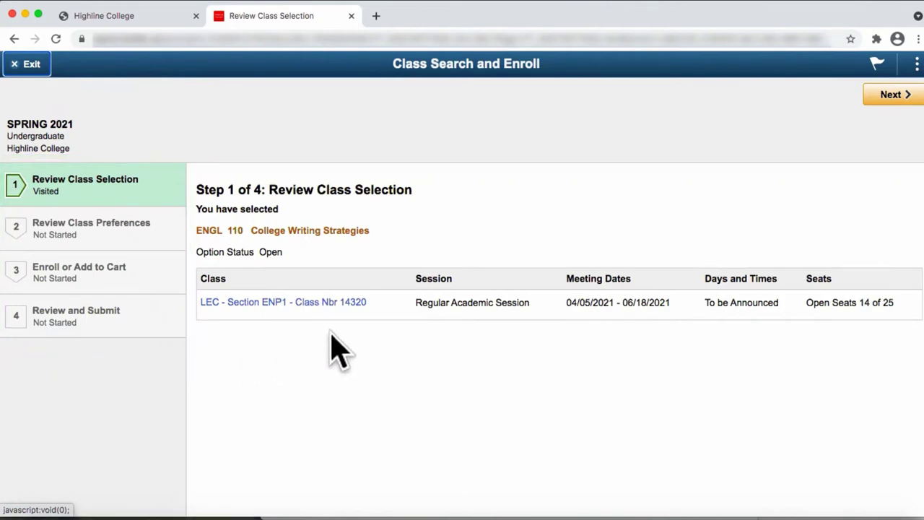
{"action": "left_click", "coordinate": [304, 300]}
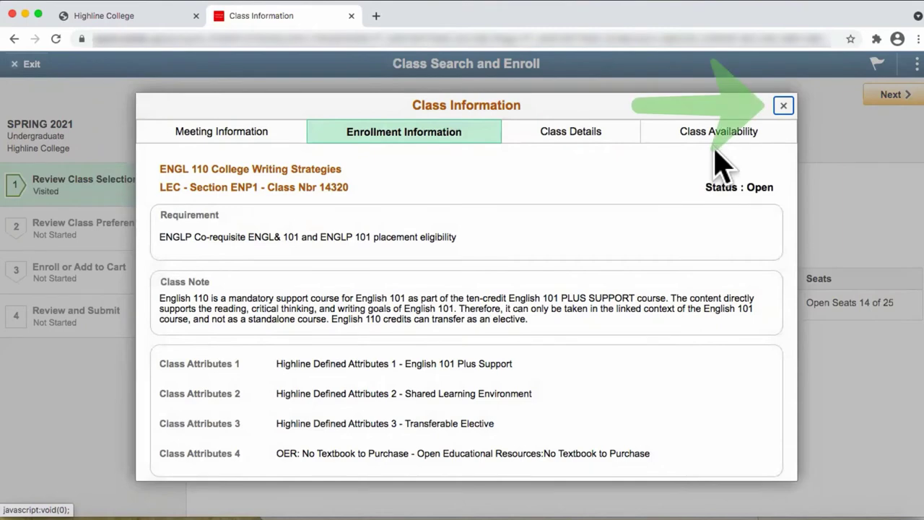
{"action": "left_click", "coordinate": [783, 107]}
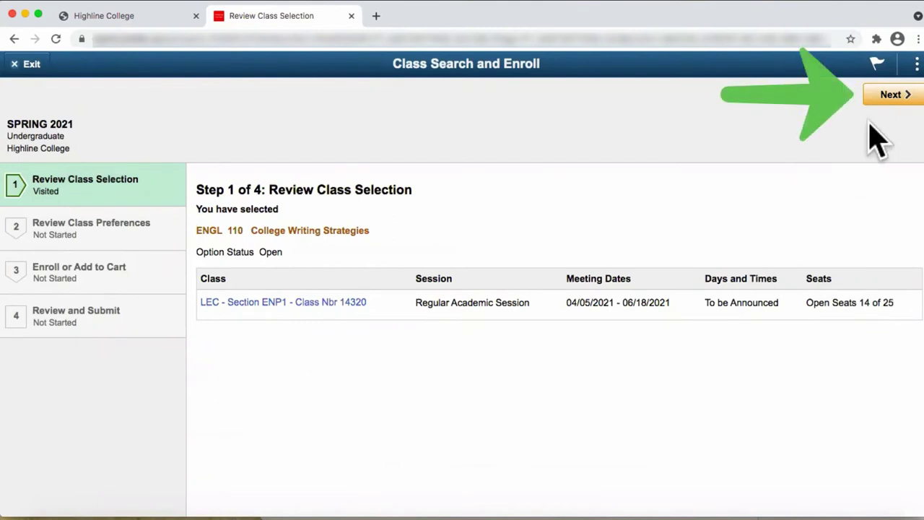
- Proceed to the class preferences and accept them with the waitlist option set to No and no permission number
{"action": "left_click", "coordinate": [892, 94]}
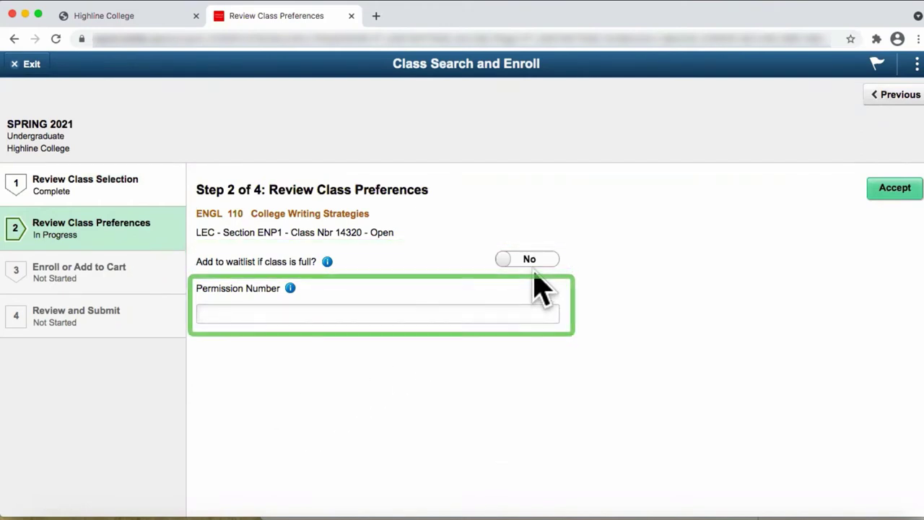
{"action": "left_click", "coordinate": [431, 311]}
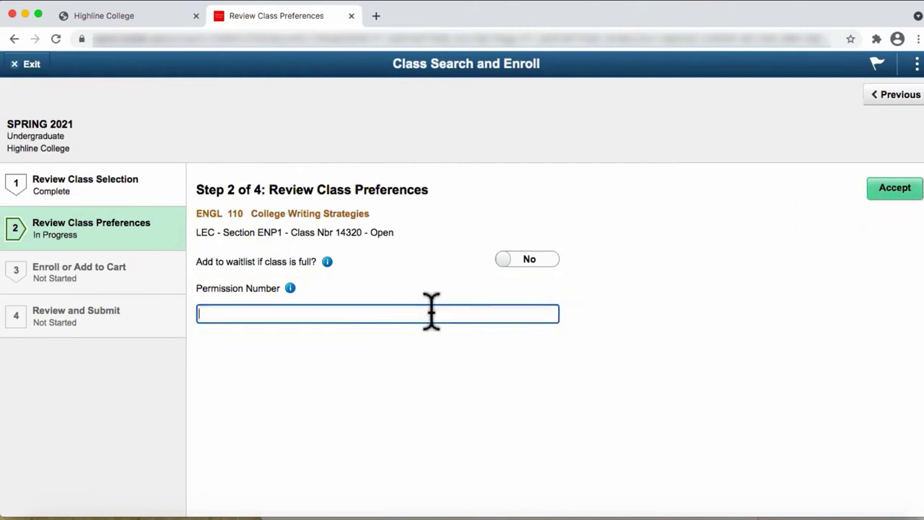
{"action": "left_click", "coordinate": [895, 191]}
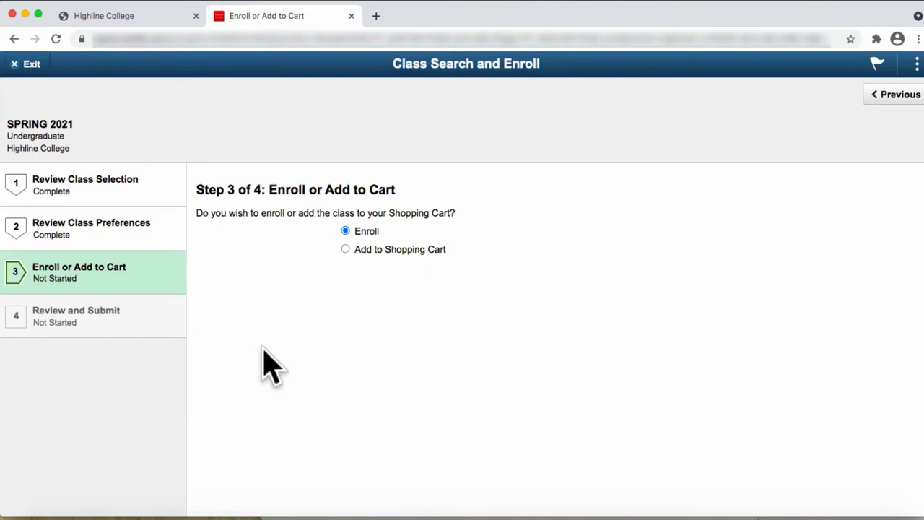
- Choose to add ENGL 110 to the shopping cart instead of enrolling directly, and submit the request
{"action": "left_click", "coordinate": [346, 248]}
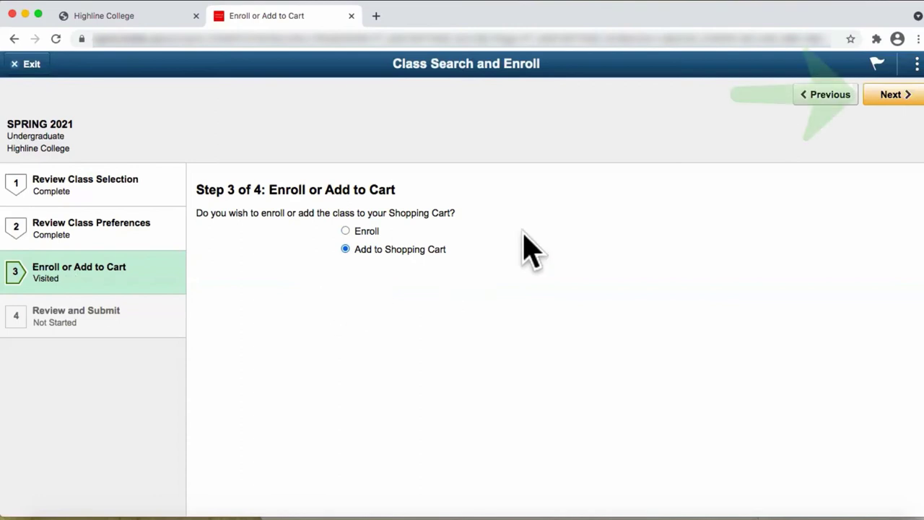
{"action": "left_click", "coordinate": [892, 96]}
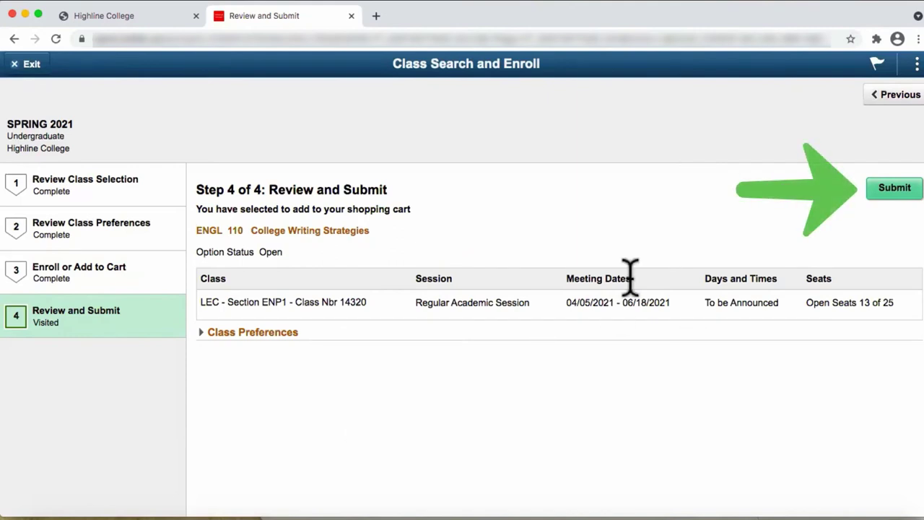
{"action": "left_click", "coordinate": [897, 190]}
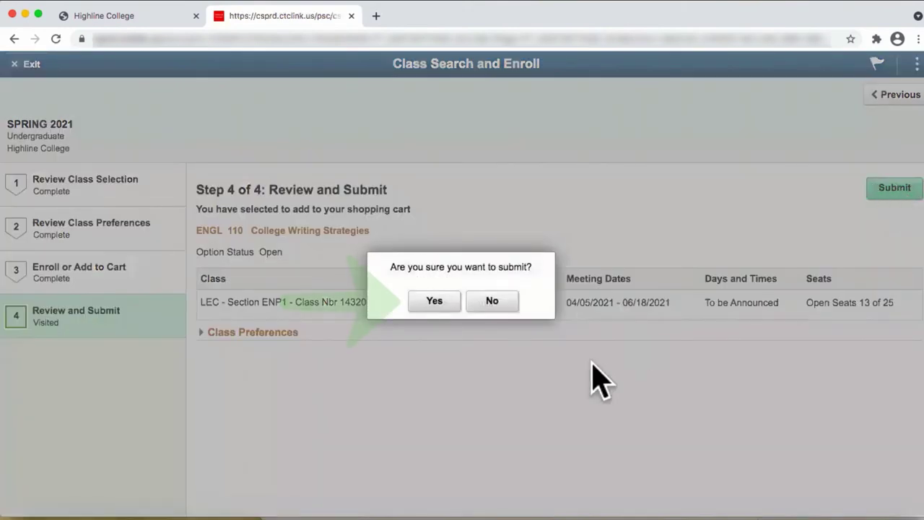
{"action": "left_click", "coordinate": [436, 305]}
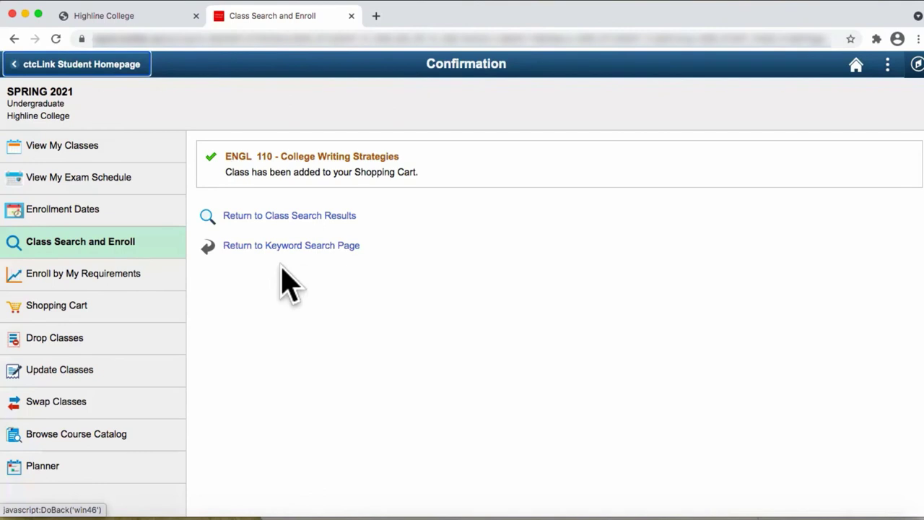
- Enroll in both ANTH& 204 Archaeology and ENGL 110 College Writing Strategies from the shopping cart
{"action": "left_click", "coordinate": [108, 317]}
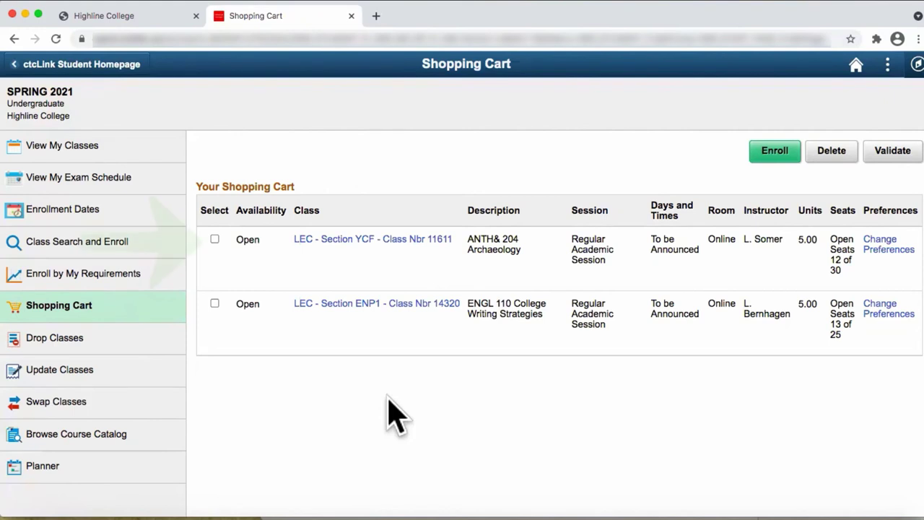
{"action": "left_click", "coordinate": [214, 239]}
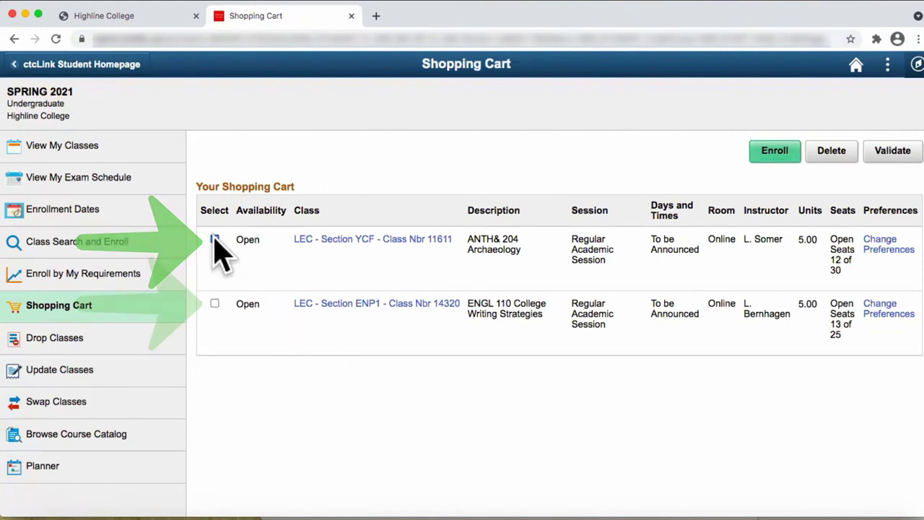
{"action": "left_click", "coordinate": [215, 303]}
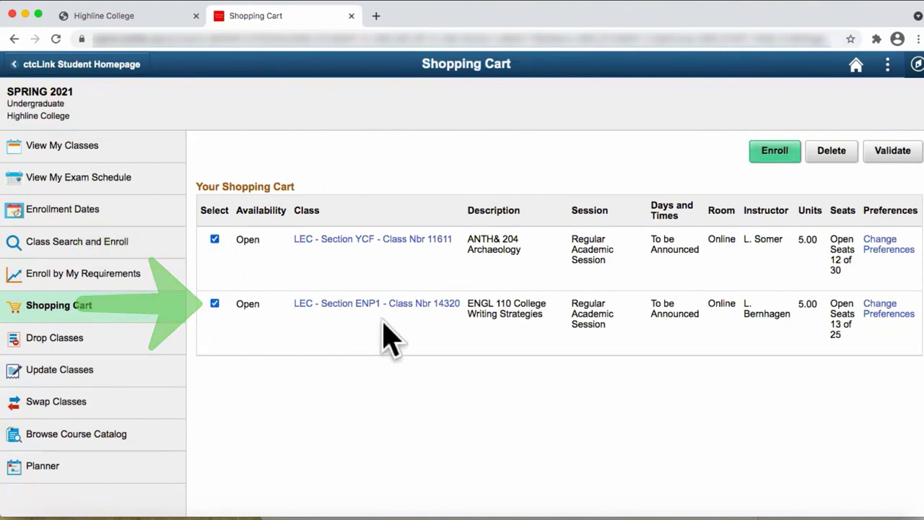
{"action": "left_click", "coordinate": [775, 161]}
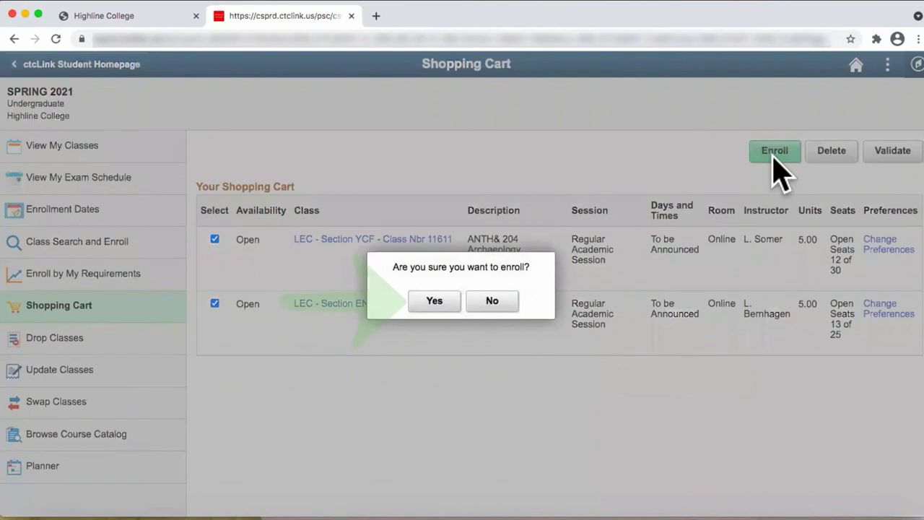
{"action": "left_click", "coordinate": [434, 301]}
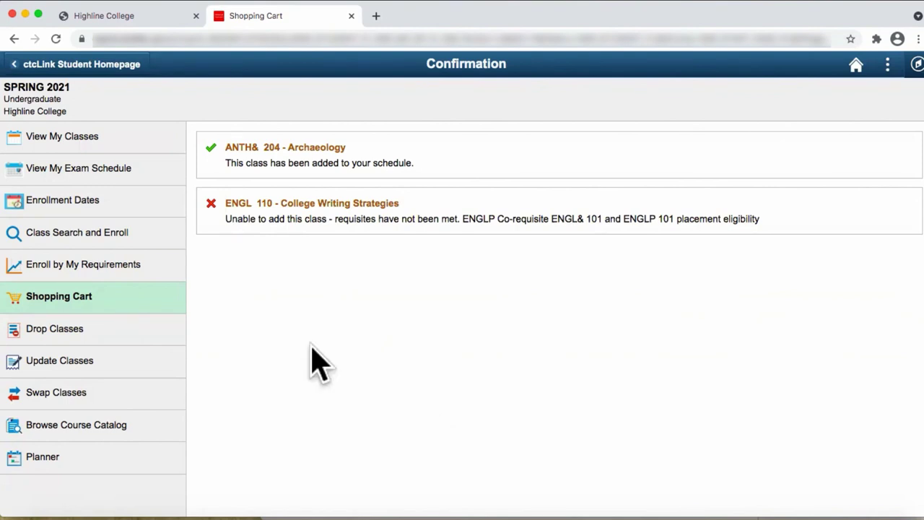
- View the student's class schedule for Spring 2021
{"action": "left_click", "coordinate": [114, 147]}
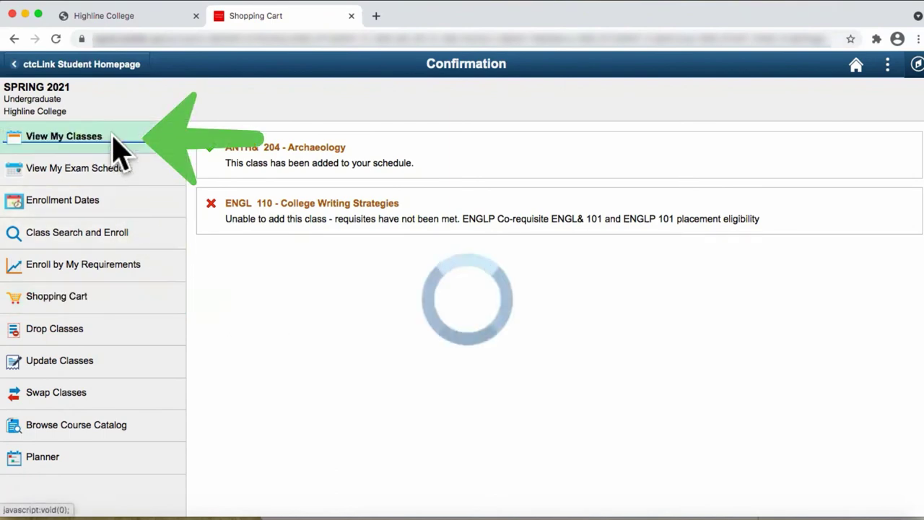